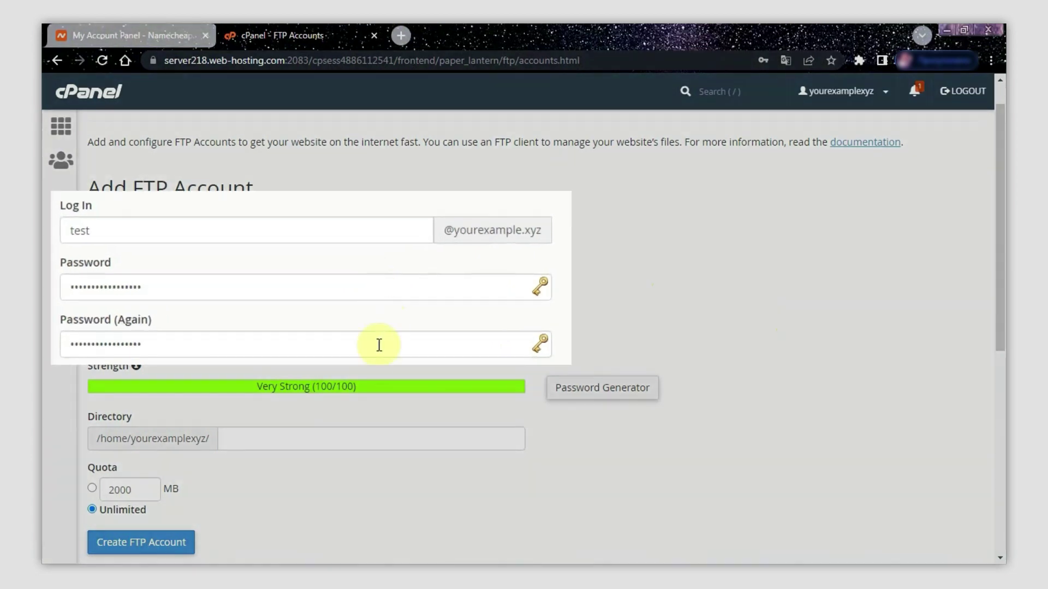
Leave the cPanel FTP account's Directory field empty and go back to the Namecheap account dashboard
{"action": "left_click", "coordinate": [365, 439]}
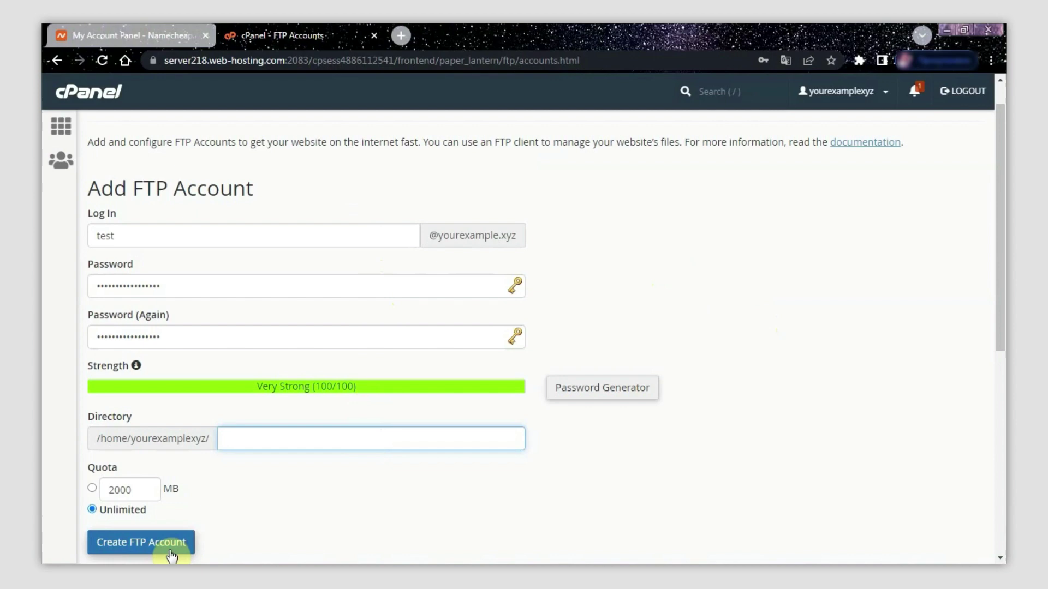
{"action": "left_click", "coordinate": [131, 30]}
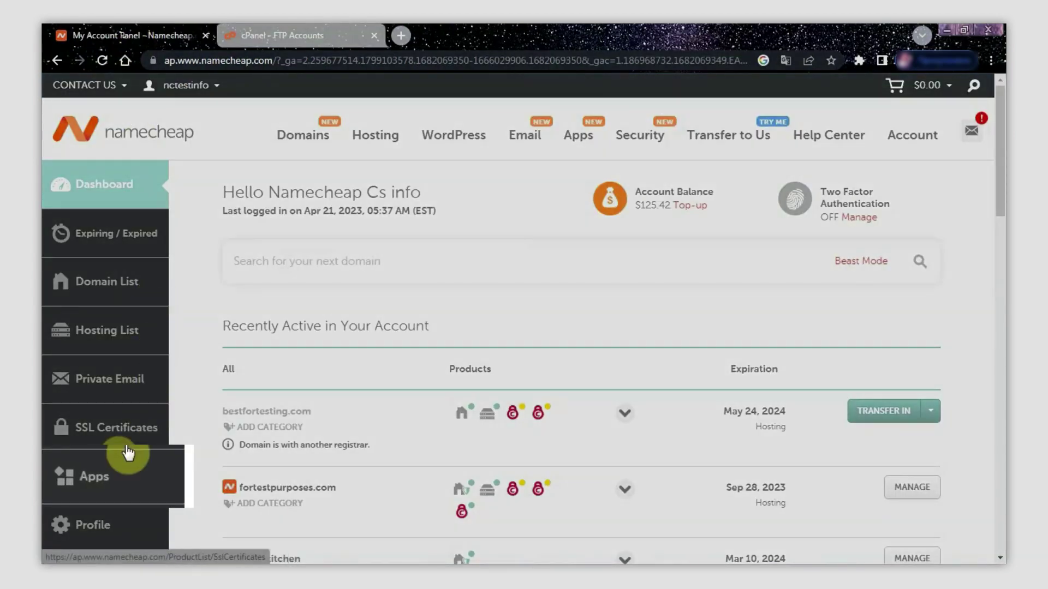
From Namecheap Apps, choose the Sitelock subscription and open the yourexample.xyz SiteLock dashboard
{"action": "left_click", "coordinate": [102, 483]}
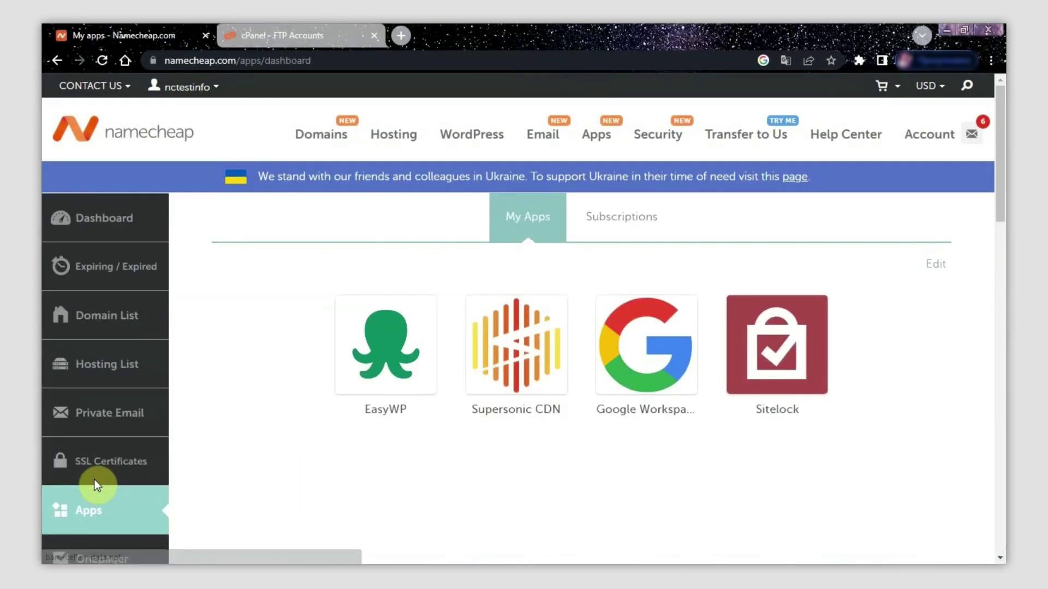
{"action": "left_click", "coordinate": [770, 343]}
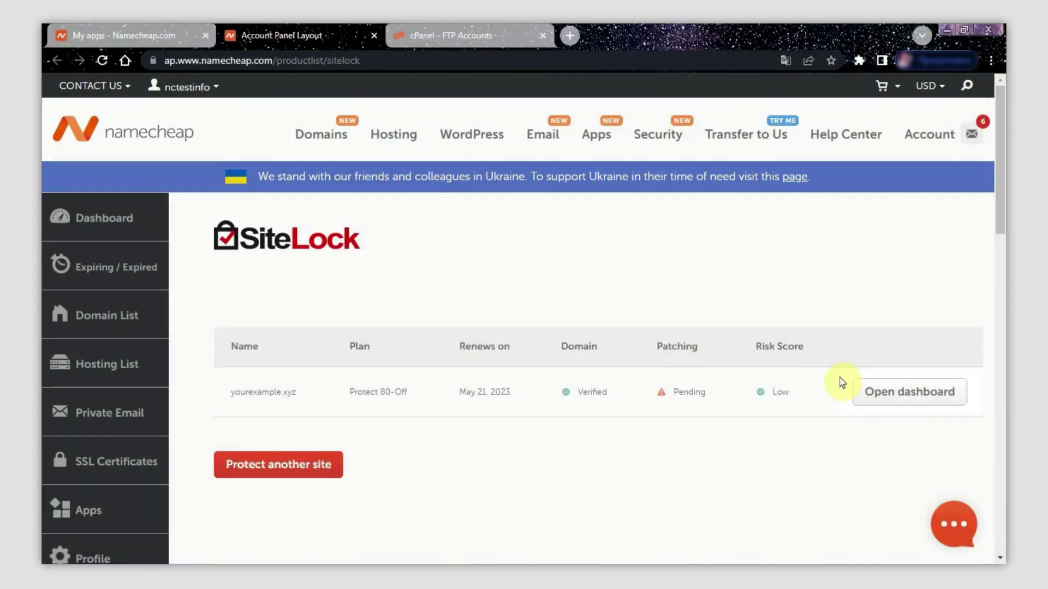
{"action": "left_click", "coordinate": [912, 402]}
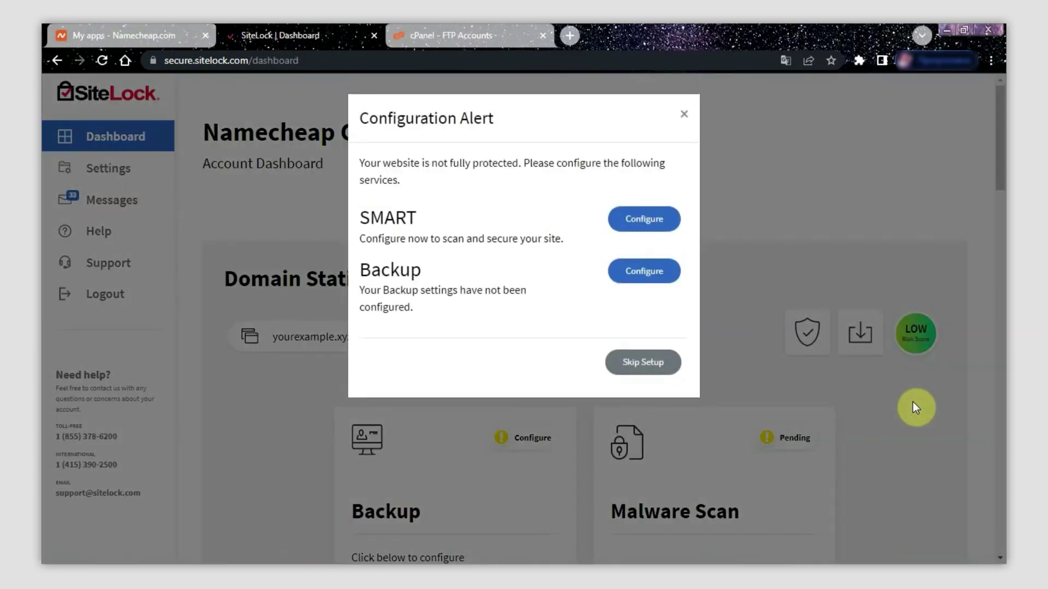
Start configuring SMART and keep FTP as the file transfer method
{"action": "left_click", "coordinate": [650, 219]}
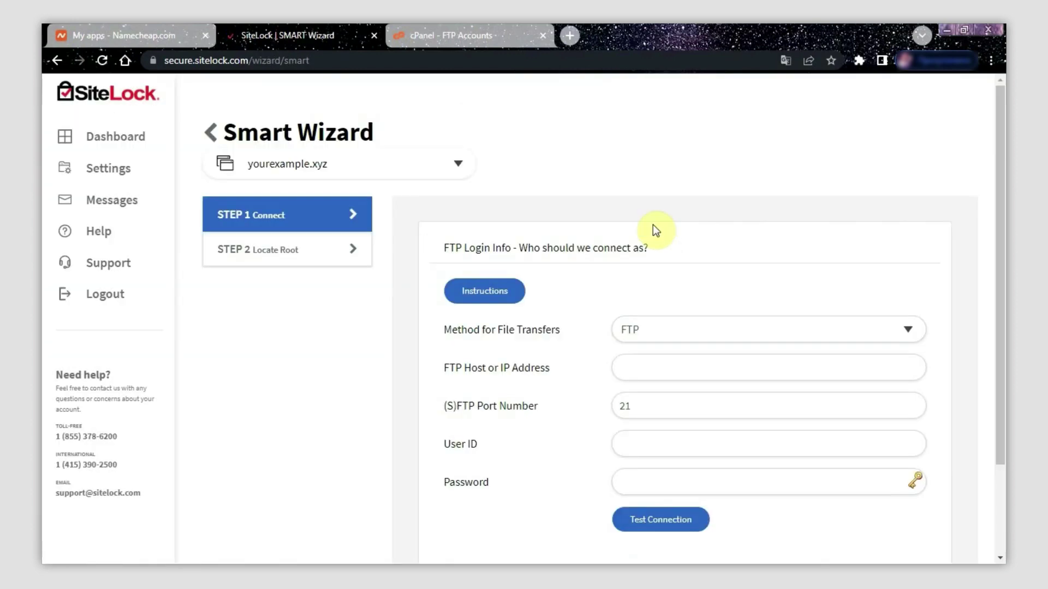
{"action": "left_click", "coordinate": [654, 334]}
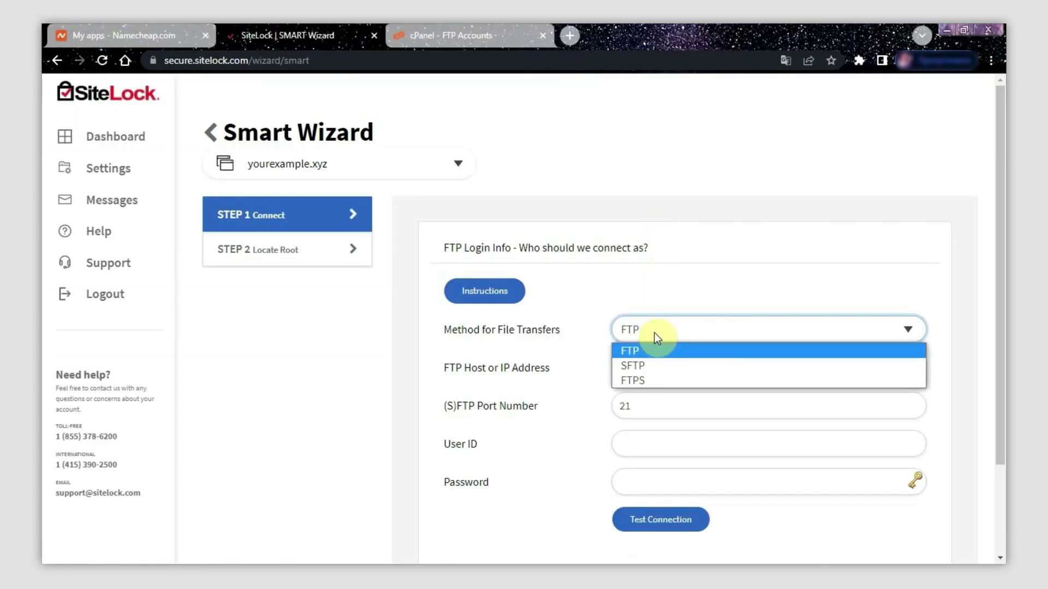
{"action": "left_click", "coordinate": [655, 352]}
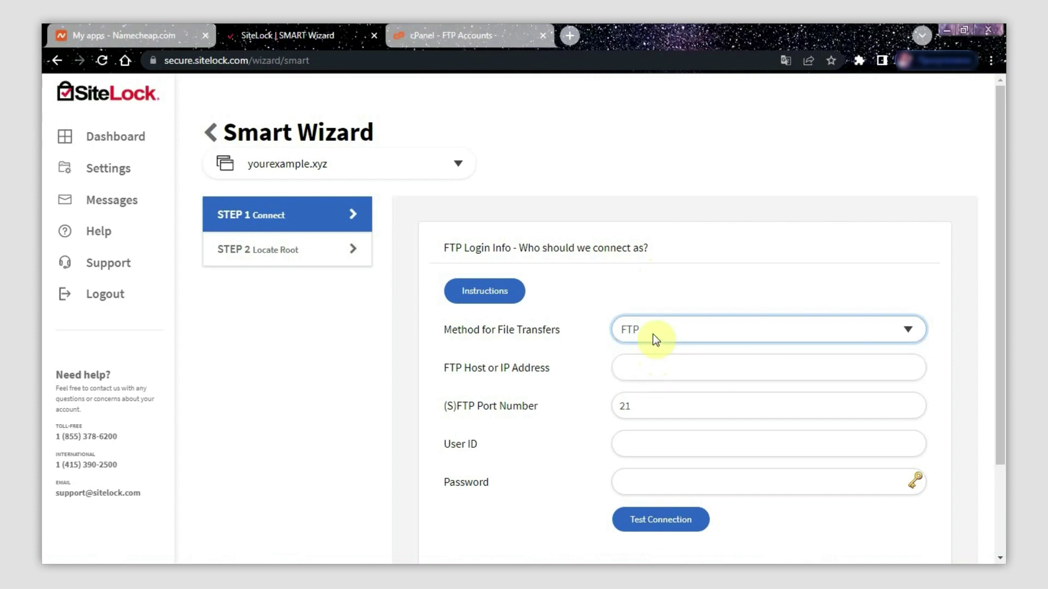
Enter host ftp.yourexample.xyz, port 21, and the test FTP account's user ID and password, then test the connection
{"action": "left_click", "coordinate": [651, 369]}
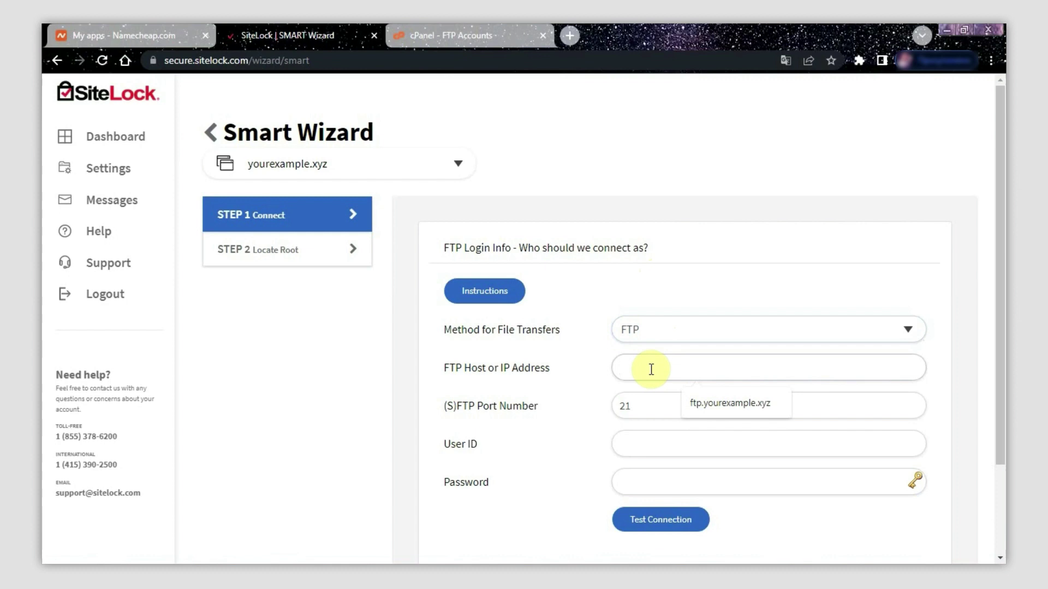
{"action": "left_click", "coordinate": [705, 403]}
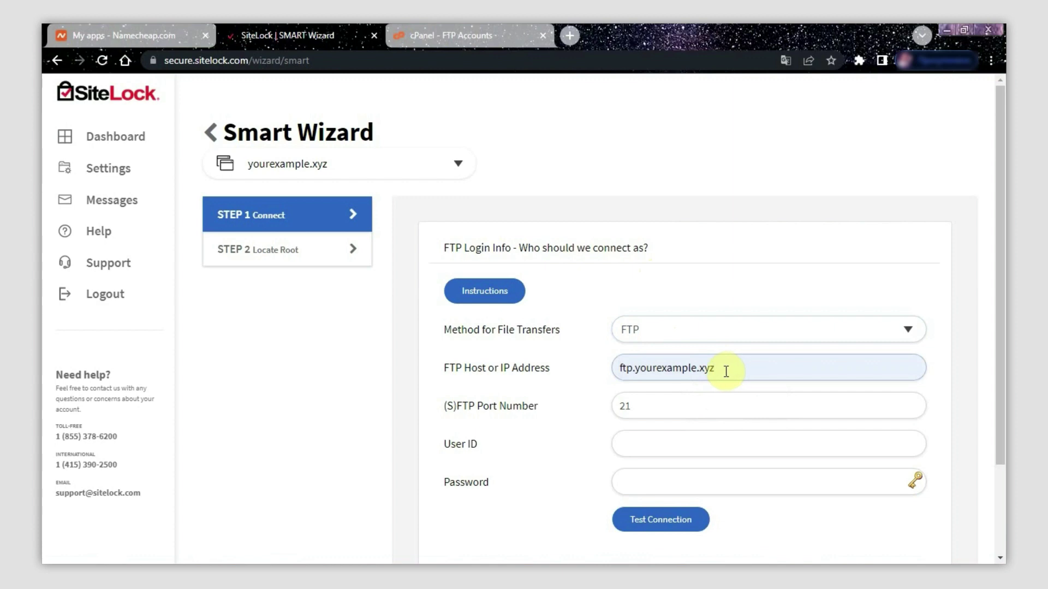
{"action": "left_click", "coordinate": [702, 405]}
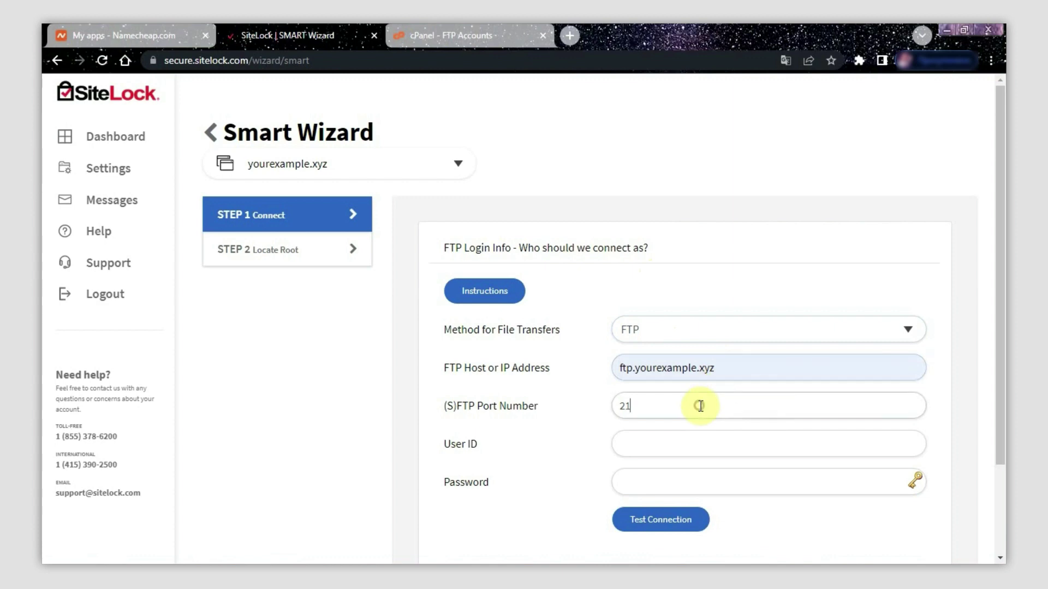
{"action": "left_click", "coordinate": [678, 439]}
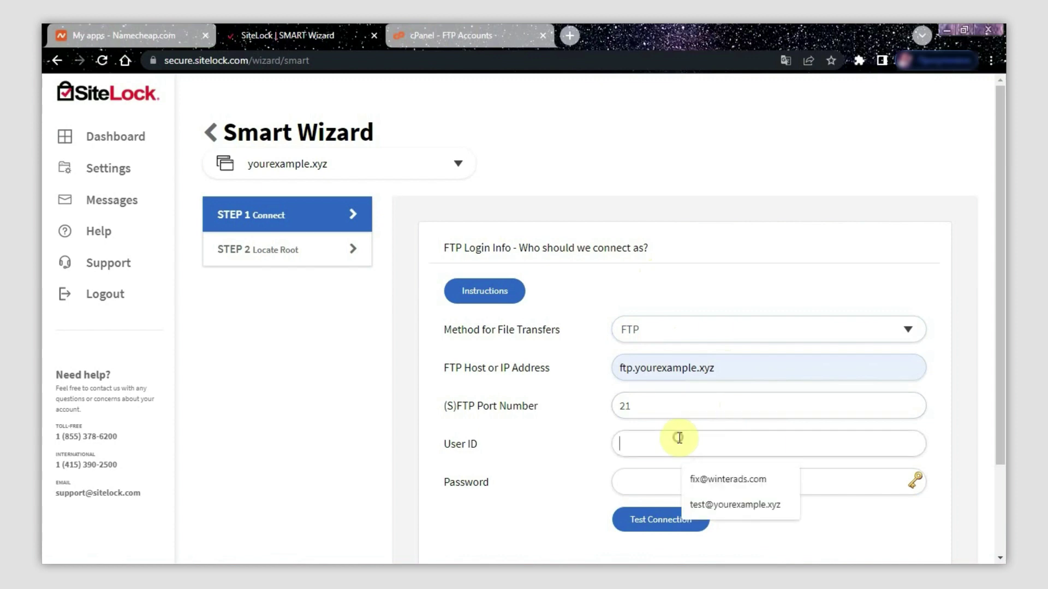
{"action": "left_click", "coordinate": [698, 505]}
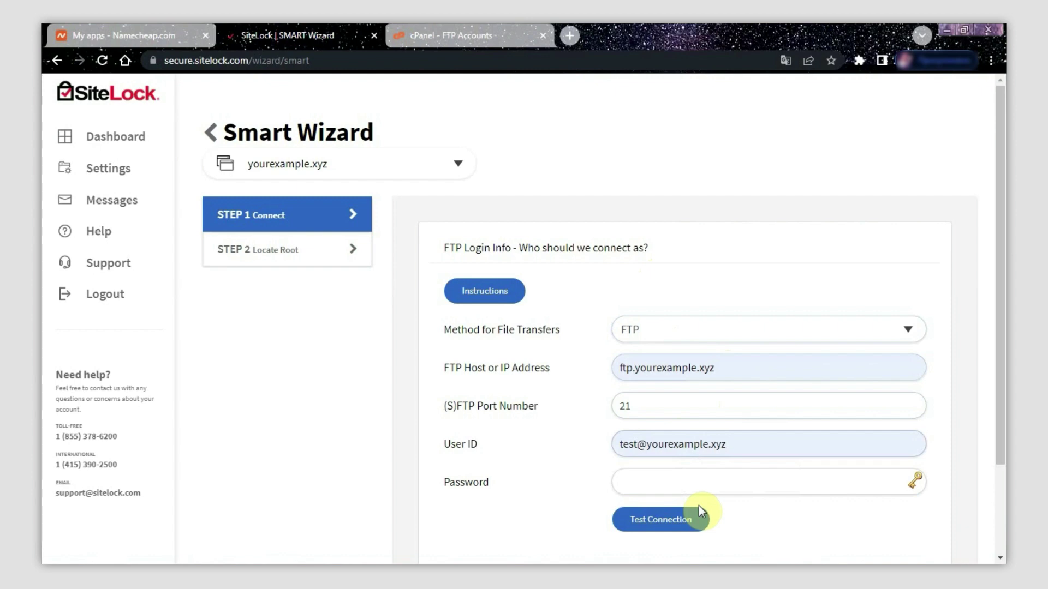
{"action": "left_click", "coordinate": [679, 482]}
{"action": "key", "text": "ctrl+v"}
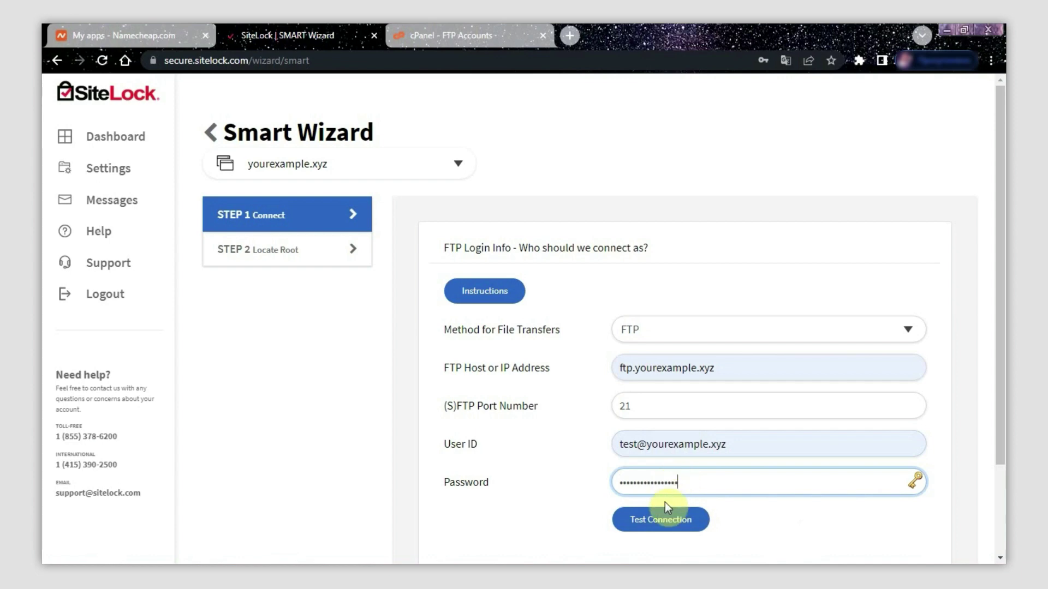
{"action": "left_click", "coordinate": [659, 527]}
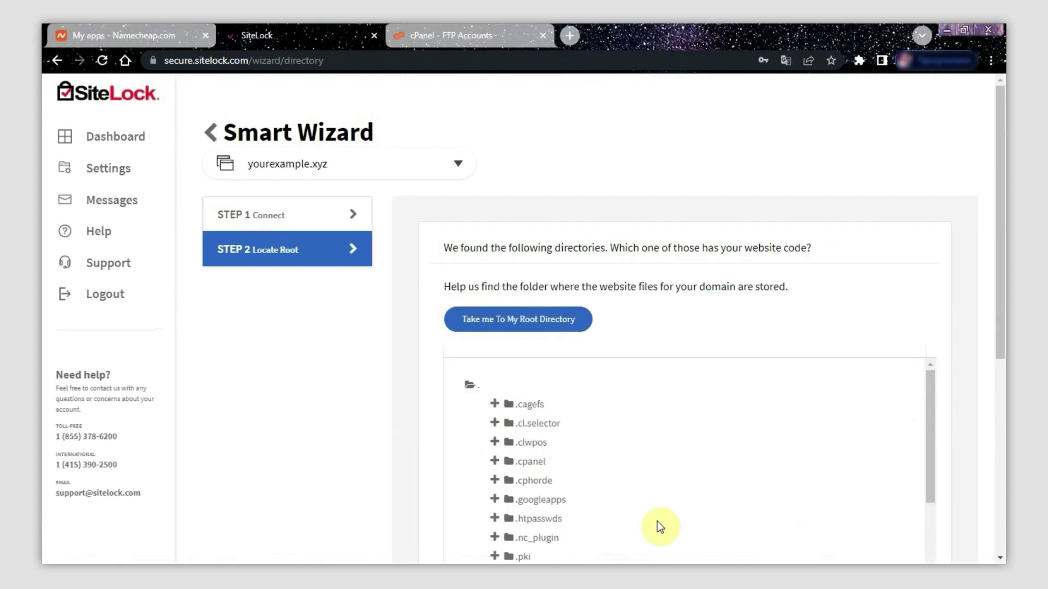
Select public_html in the SMART Wizard directory tree and confirm ./public_html as the root directory
{"action": "left_click_drag", "start_coordinate": [1001, 142], "coordinate": [1000, 269]}
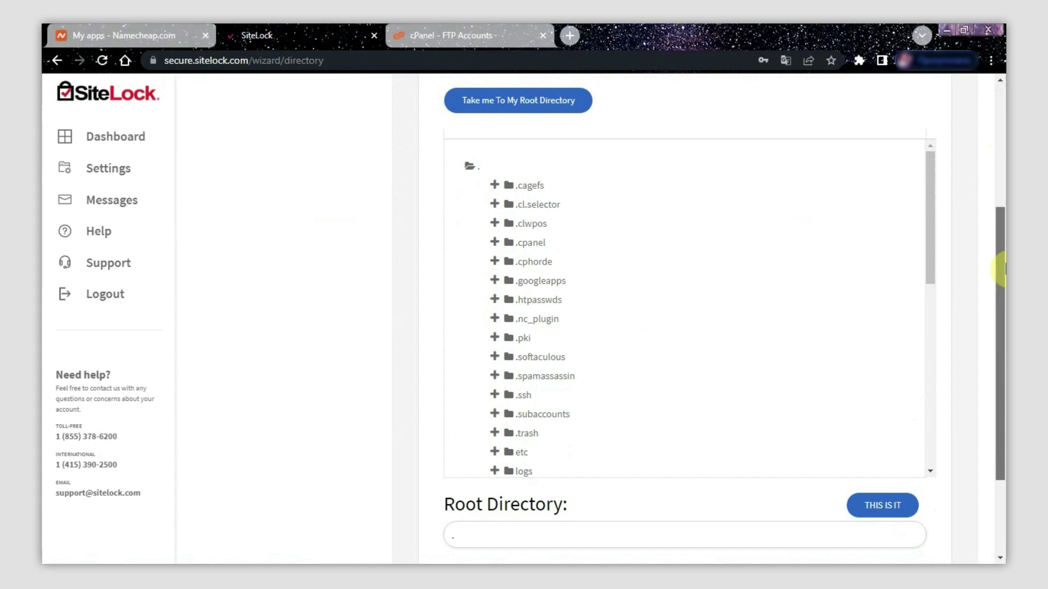
{"action": "left_click_drag", "start_coordinate": [1002, 268], "coordinate": [1001, 271]}
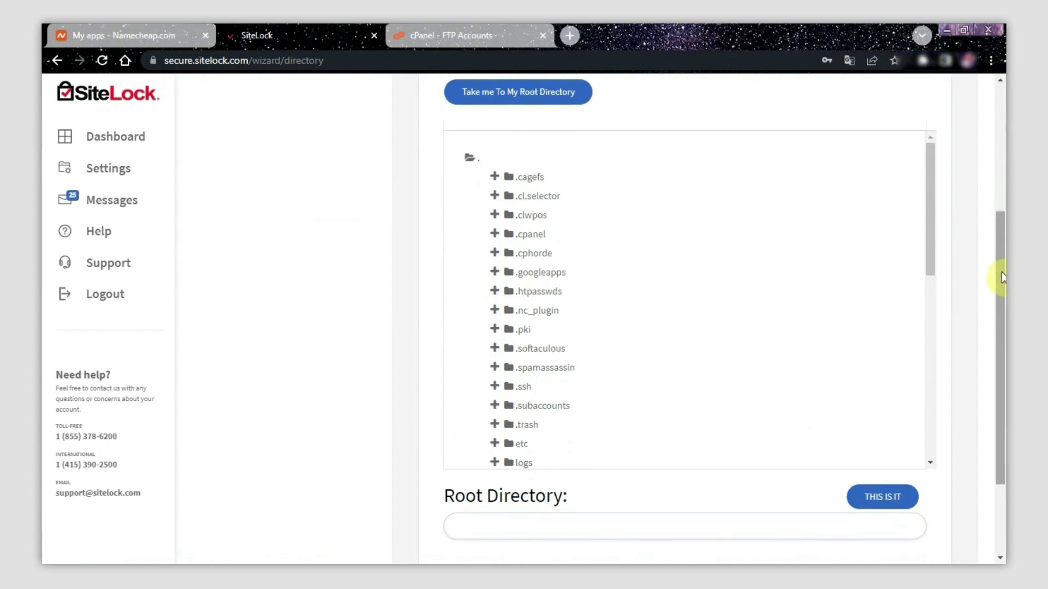
{"action": "left_click", "coordinate": [929, 188]}
{"action": "left_click_drag", "start_coordinate": [929, 188], "coordinate": [953, 292]}
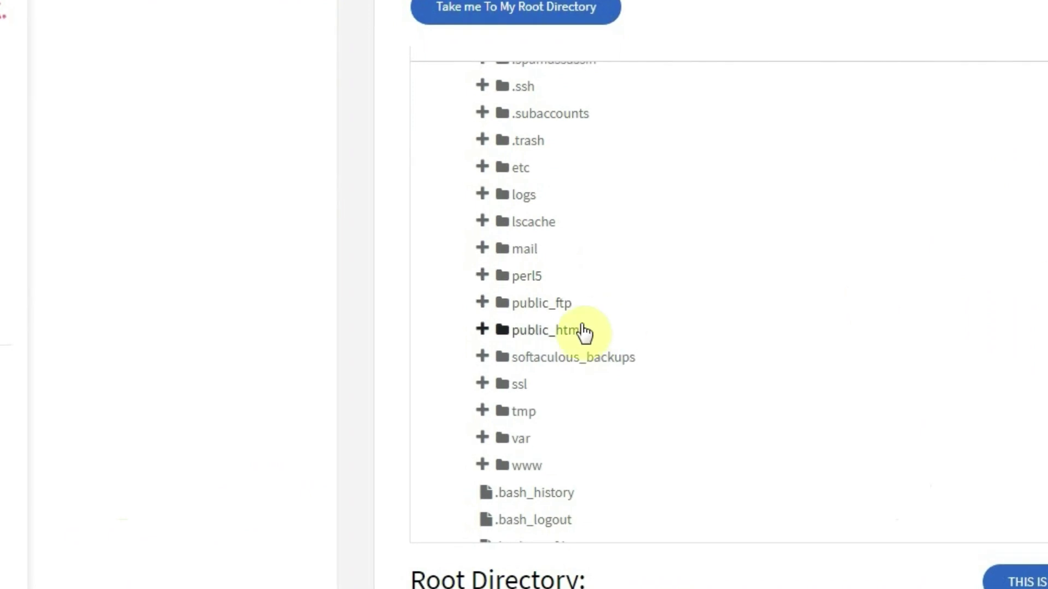
{"action": "left_click", "coordinate": [552, 331]}
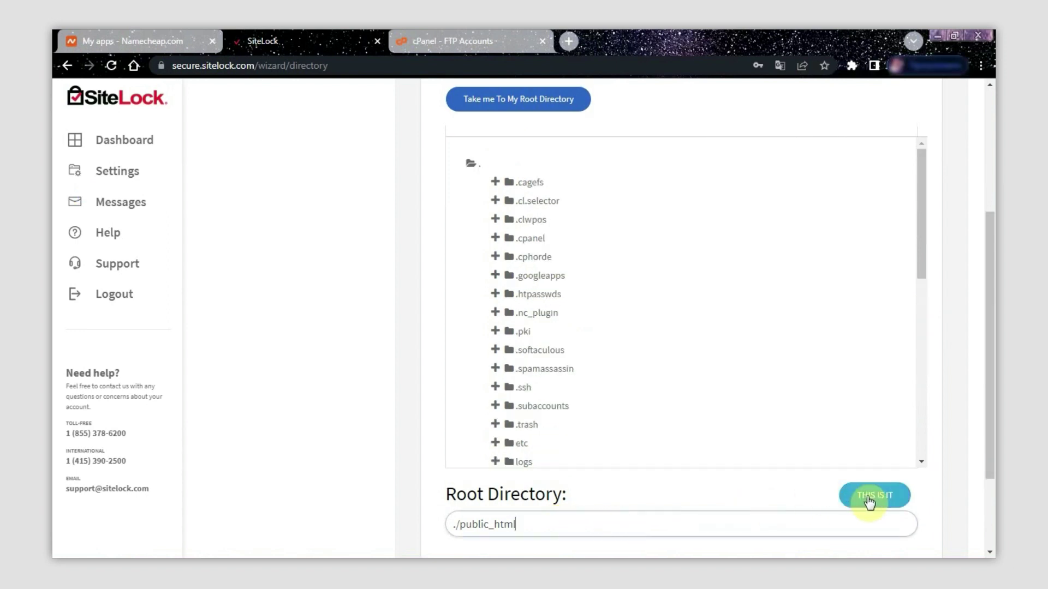
{"action": "left_click", "coordinate": [869, 498]}
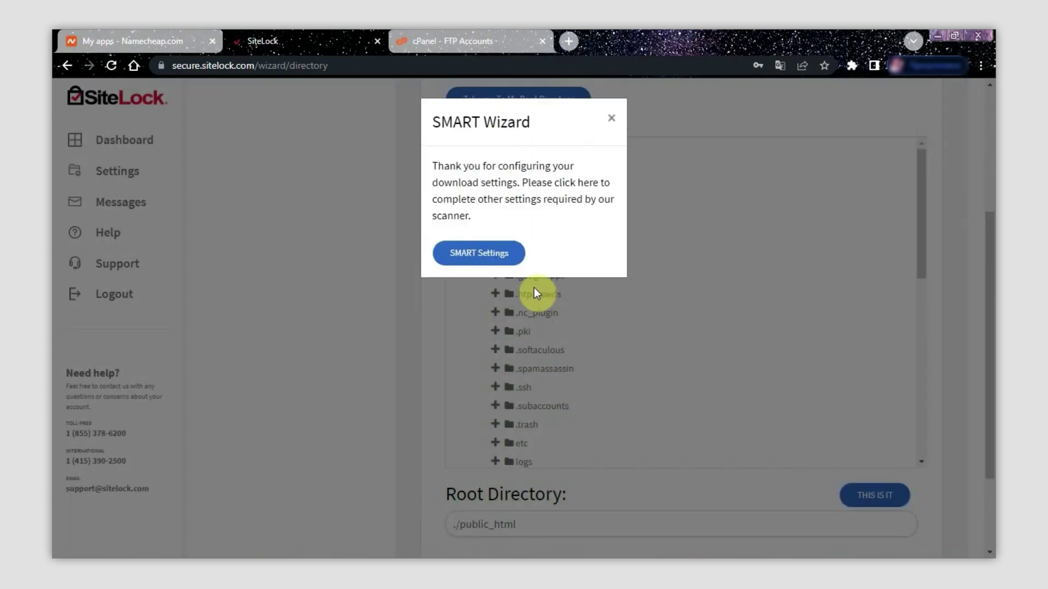
Go to SMART Database (SMART/DB) Settings and start updating its Platform Access Settings
{"action": "left_click", "coordinate": [487, 258]}
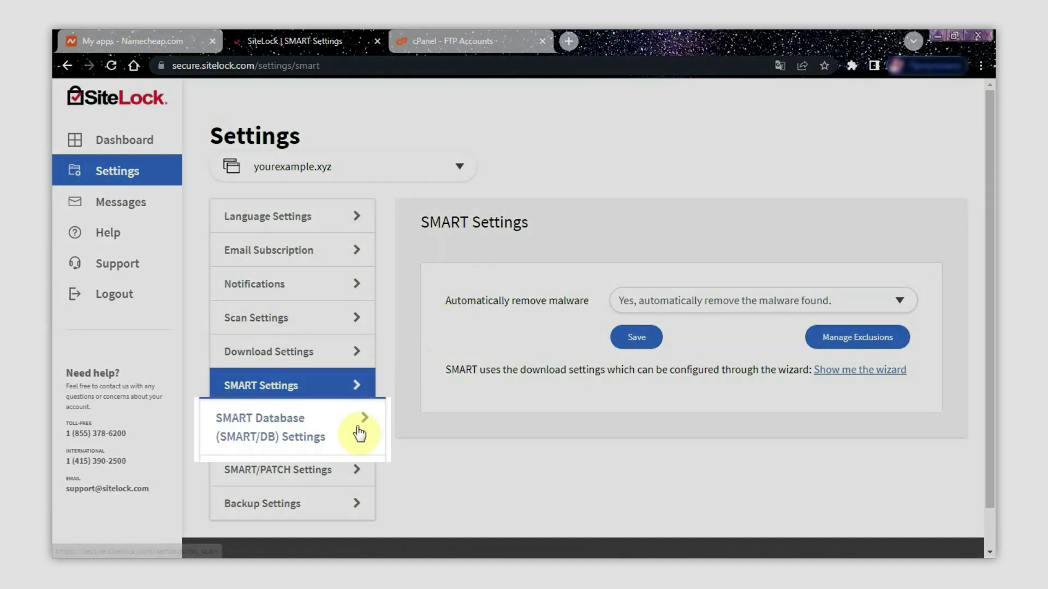
{"action": "left_click", "coordinate": [356, 427]}
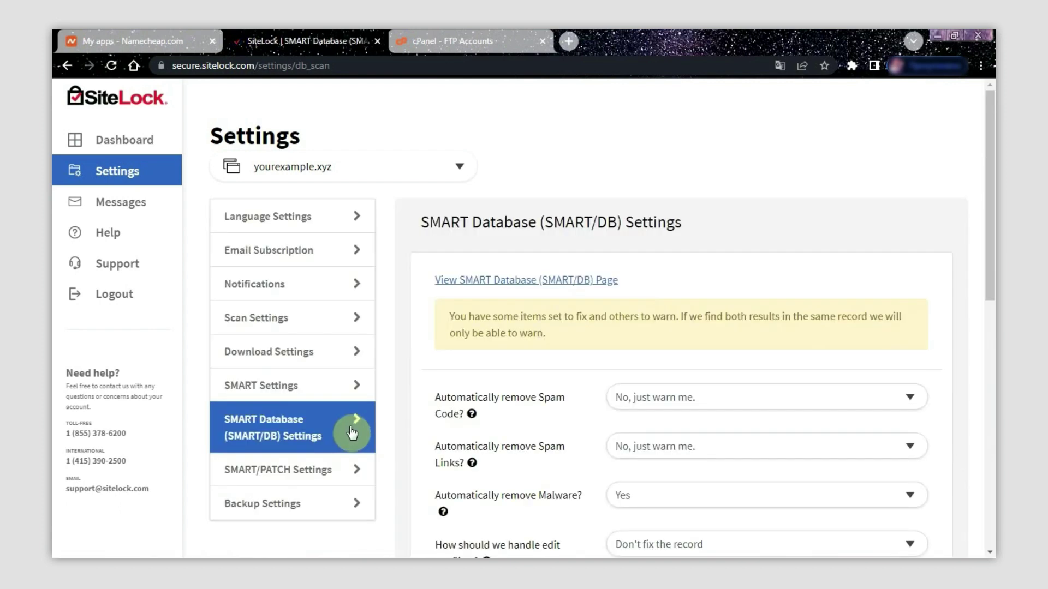
{"action": "left_click_drag", "start_coordinate": [989, 227], "coordinate": [990, 415]}
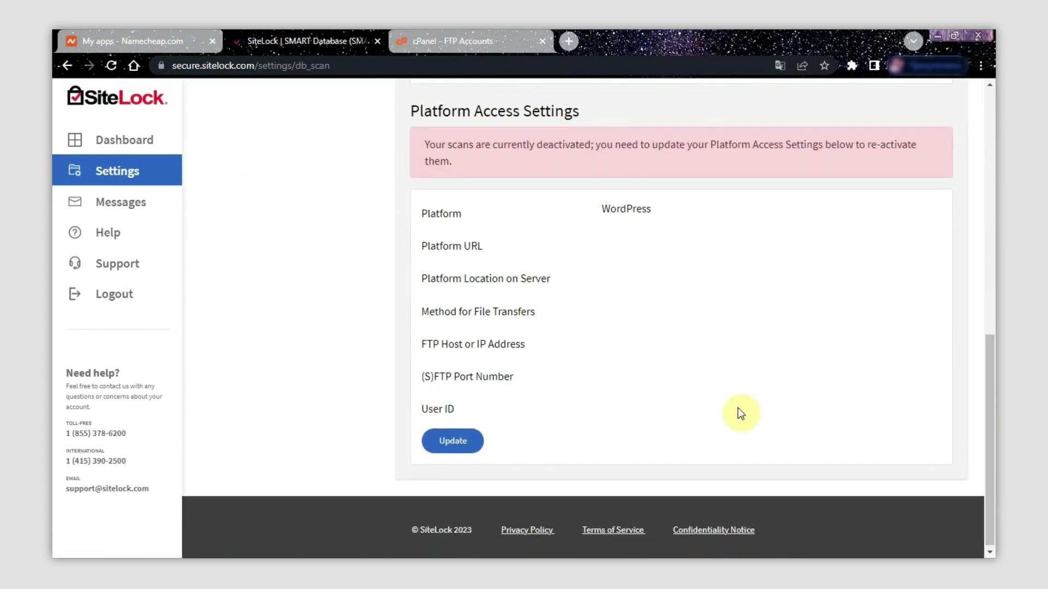
{"action": "left_click", "coordinate": [457, 444]}
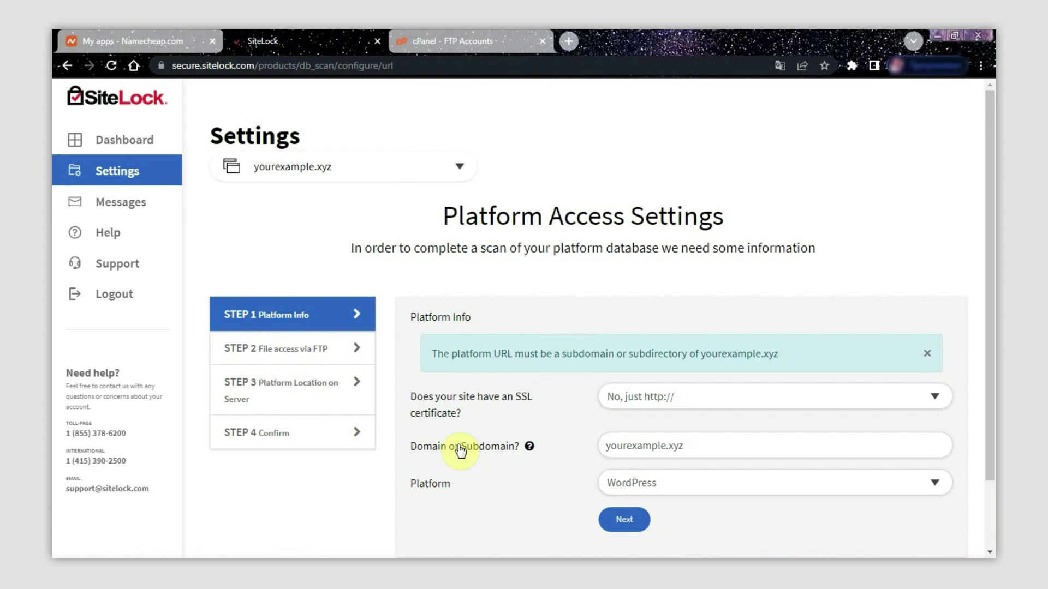
{"action": "left_click", "coordinate": [650, 403]}
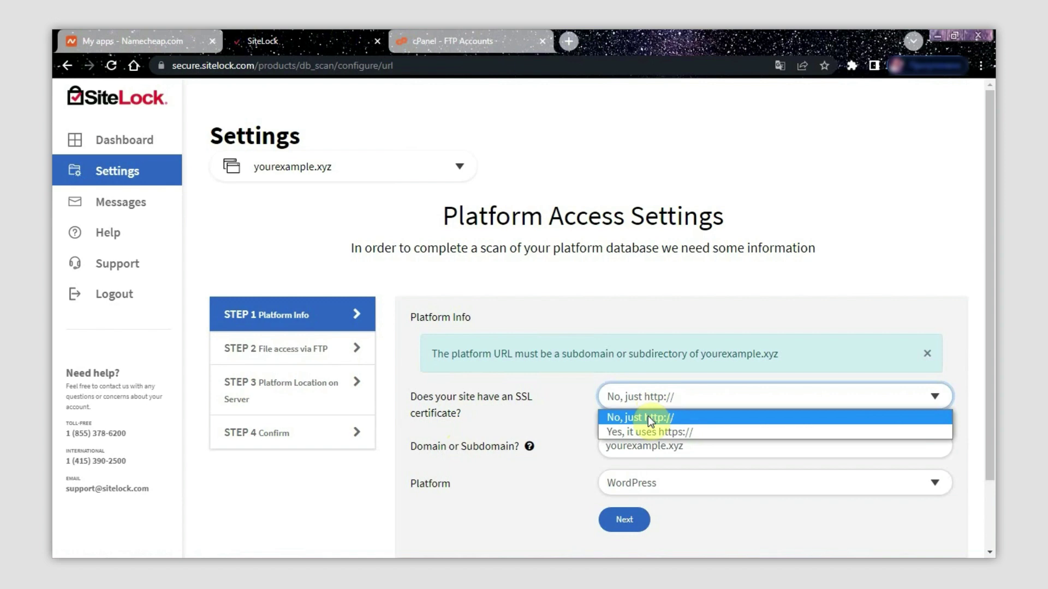
{"action": "left_click", "coordinate": [647, 415]}
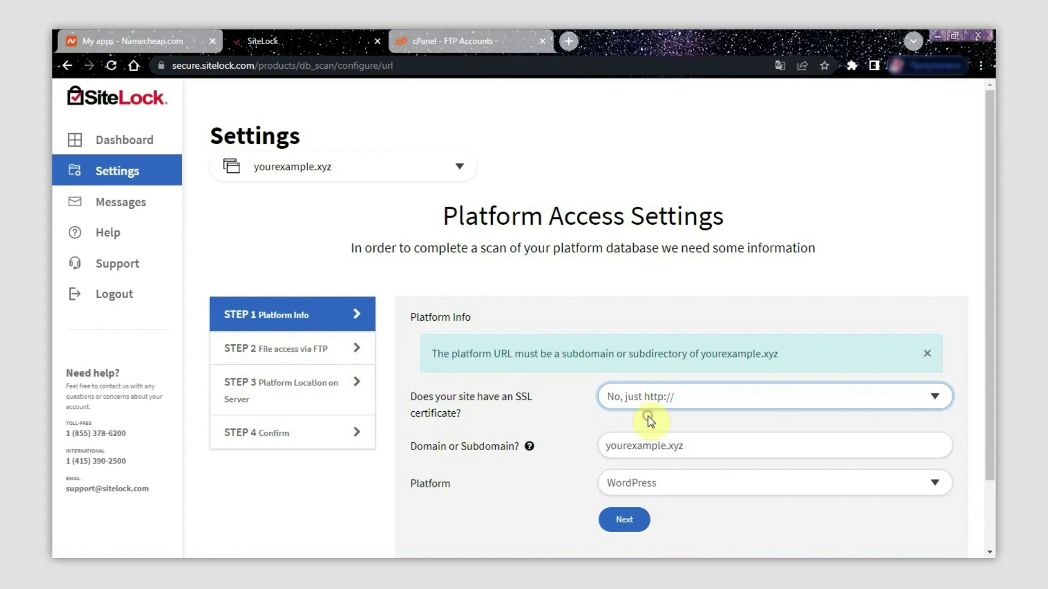
{"action": "left_click", "coordinate": [694, 446]}
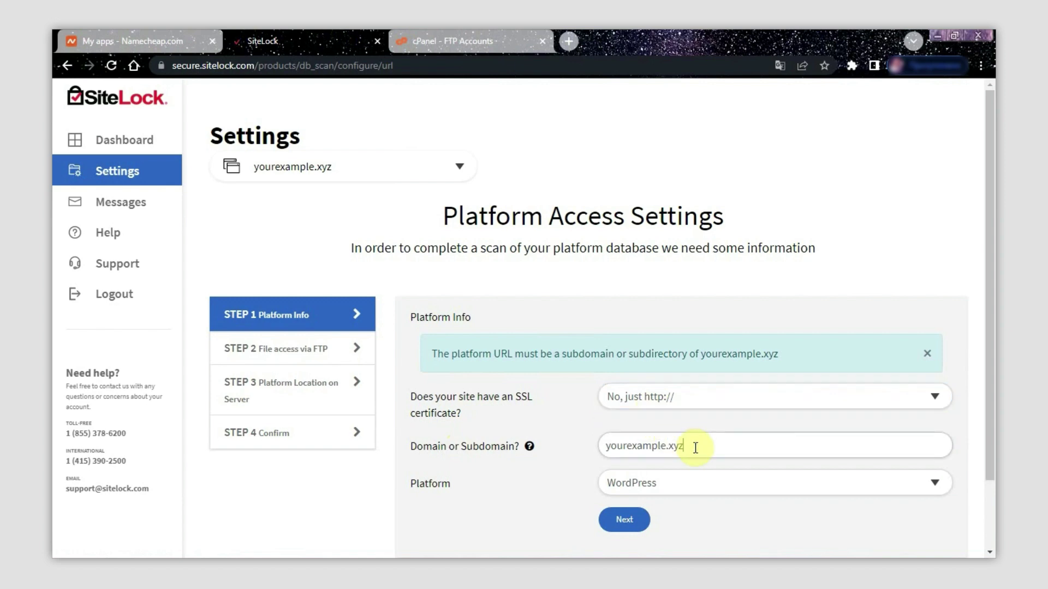
{"action": "left_click", "coordinate": [660, 483]}
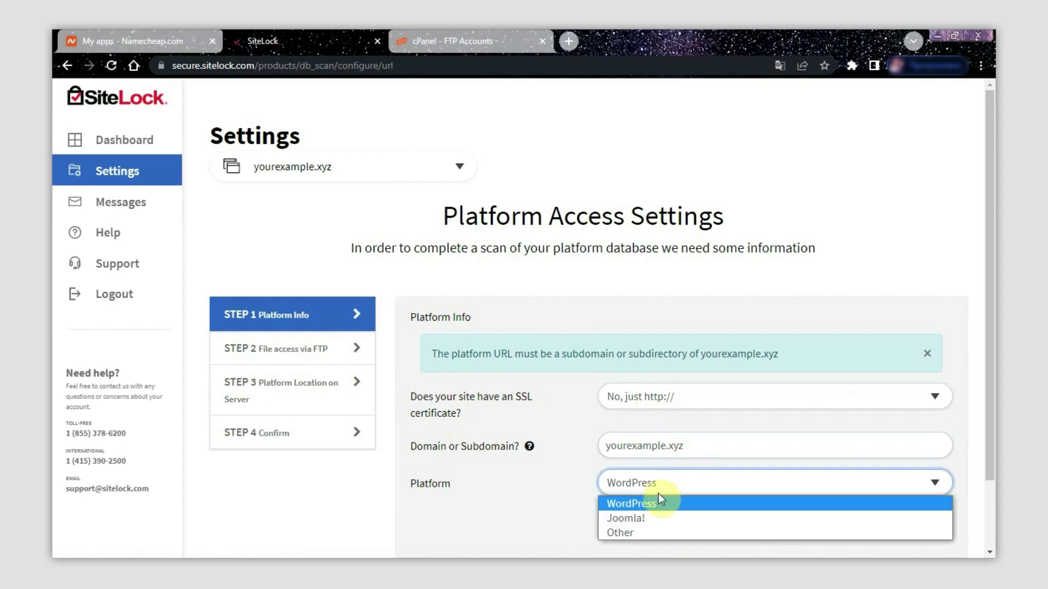
{"action": "left_click", "coordinate": [654, 503]}
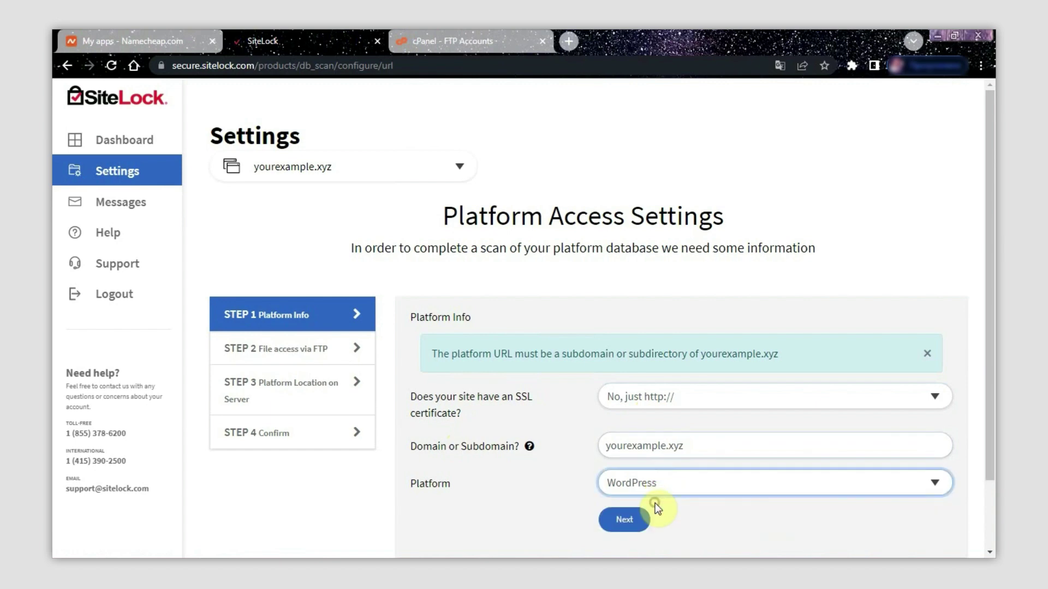
{"action": "left_click", "coordinate": [625, 524]}
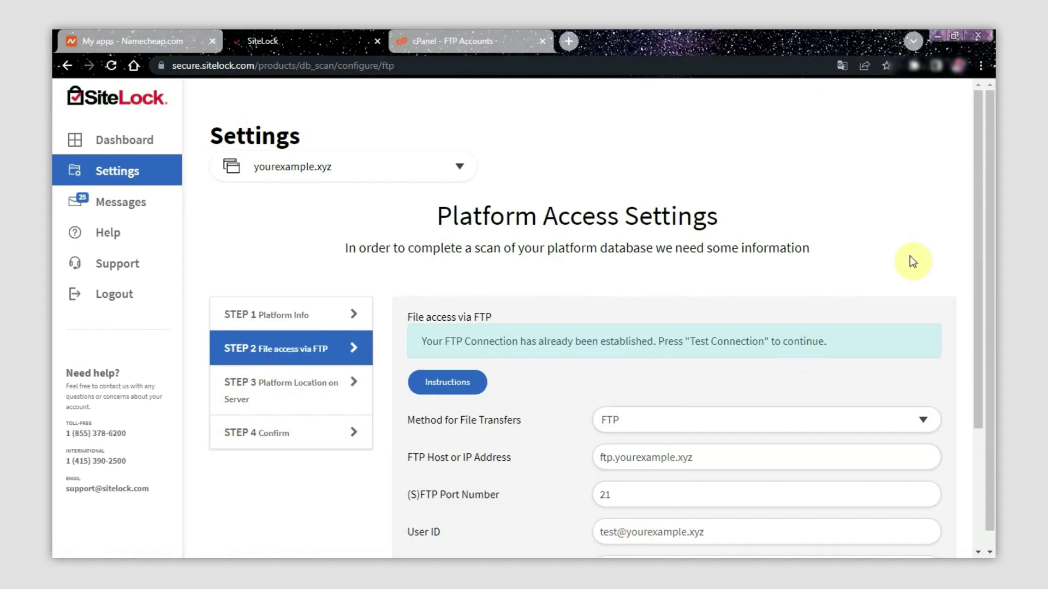
Fill in the FTP account password and test the FTP connection
{"action": "scroll", "coordinate": [974, 227], "scroll_direction": "down", "scroll_amount": 2}
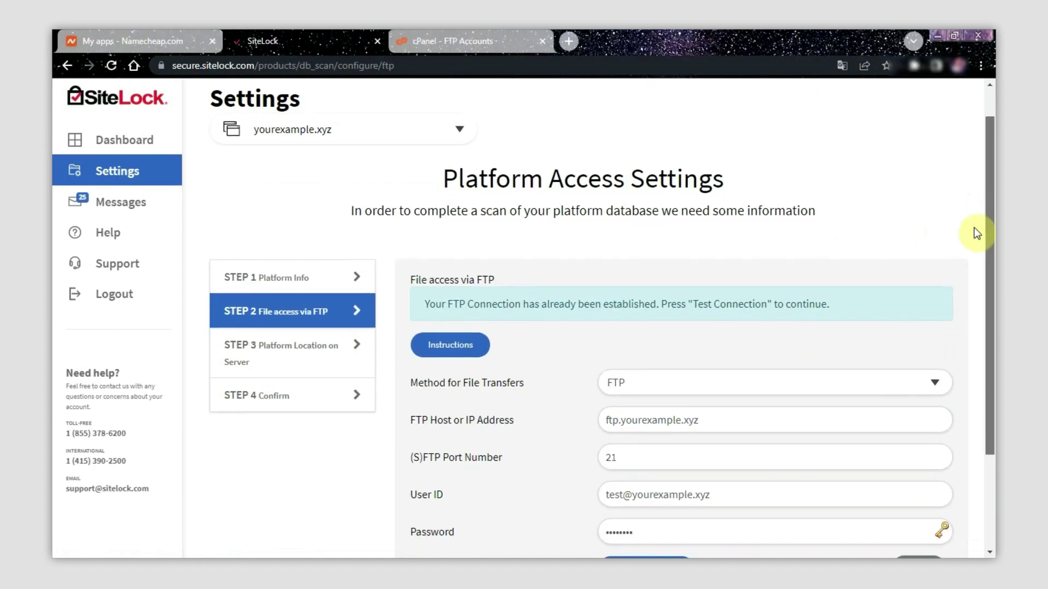
{"action": "scroll", "coordinate": [977, 275], "scroll_direction": "down", "scroll_amount": 1}
{"action": "left_click", "coordinate": [644, 473]}
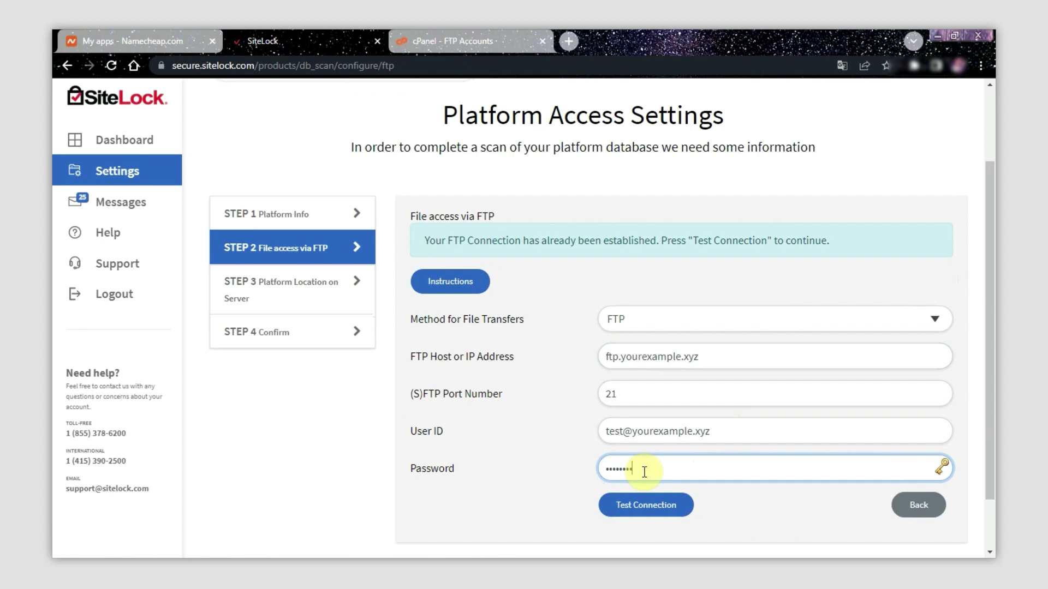
{"action": "left_click", "coordinate": [654, 501]}
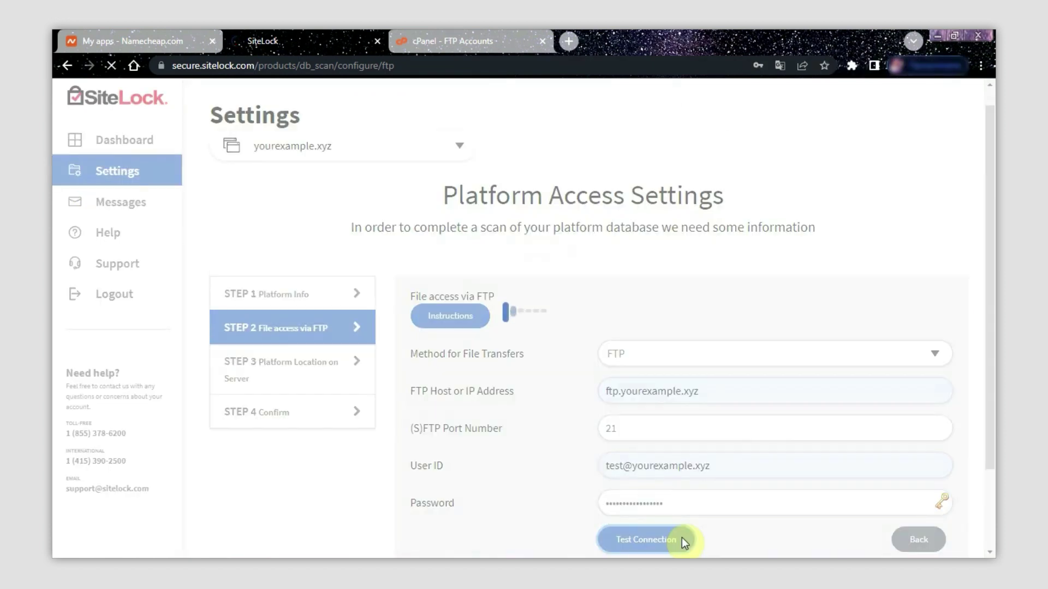
Confirm ./public_html as the platform location and acknowledge the all-passed feature status check
{"action": "left_click_drag", "start_coordinate": [991, 234], "coordinate": [951, 346]}
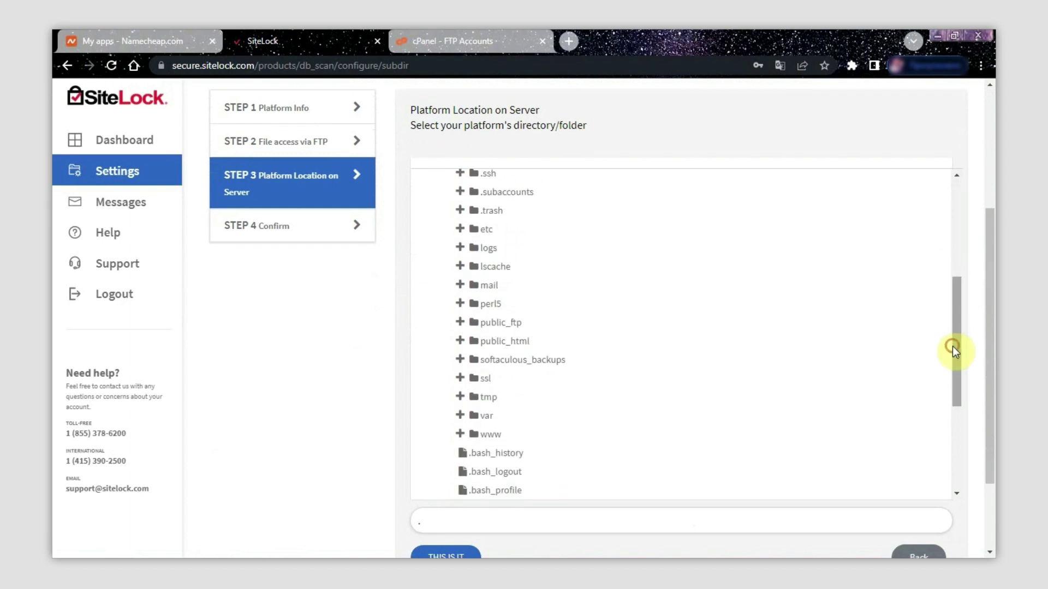
{"action": "left_click", "coordinate": [485, 342]}
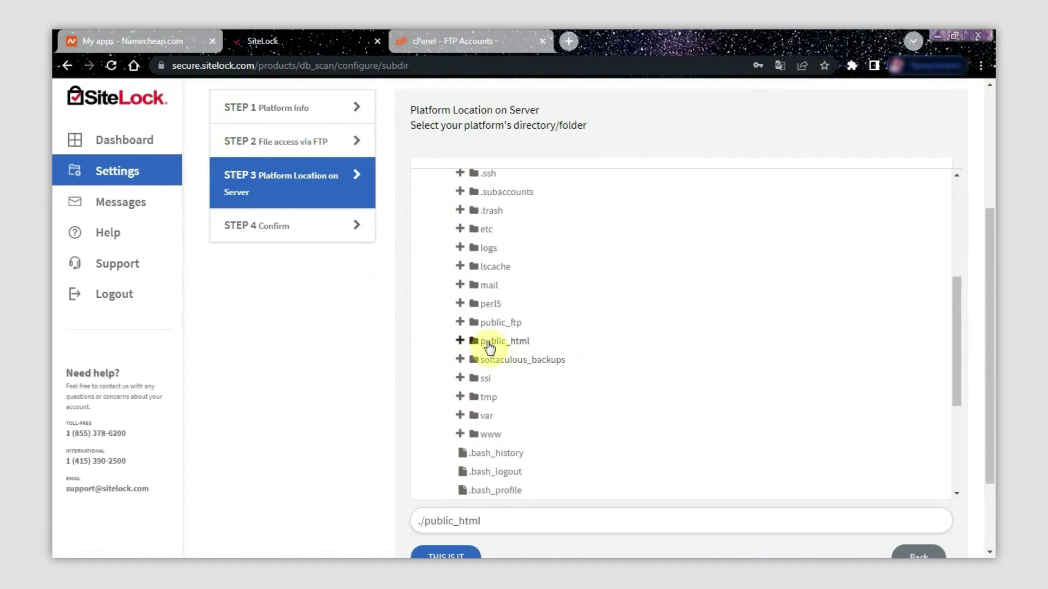
{"action": "left_click_drag", "start_coordinate": [989, 285], "coordinate": [990, 309]}
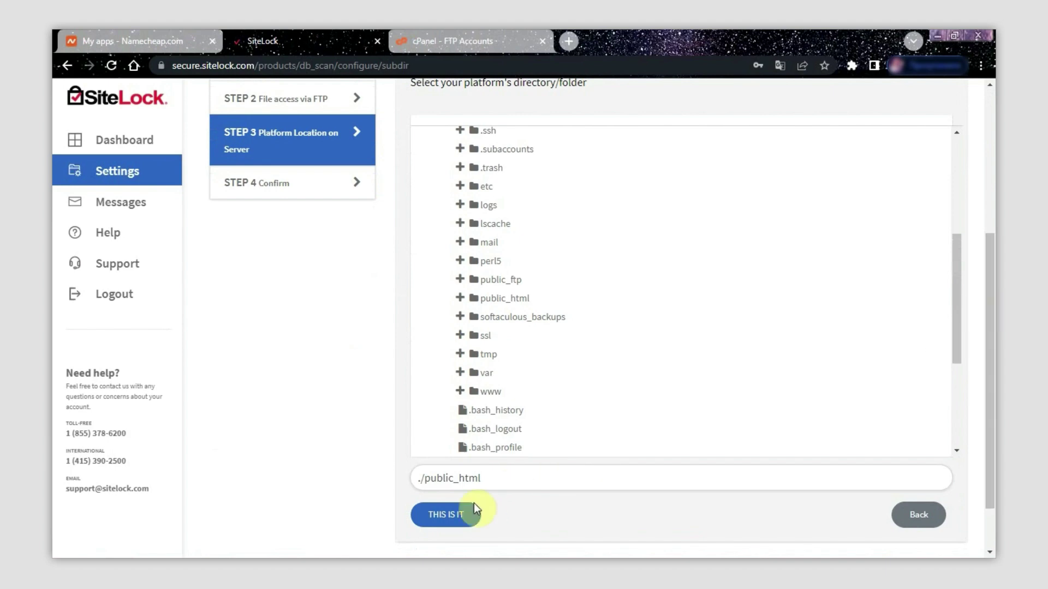
{"action": "left_click", "coordinate": [443, 521]}
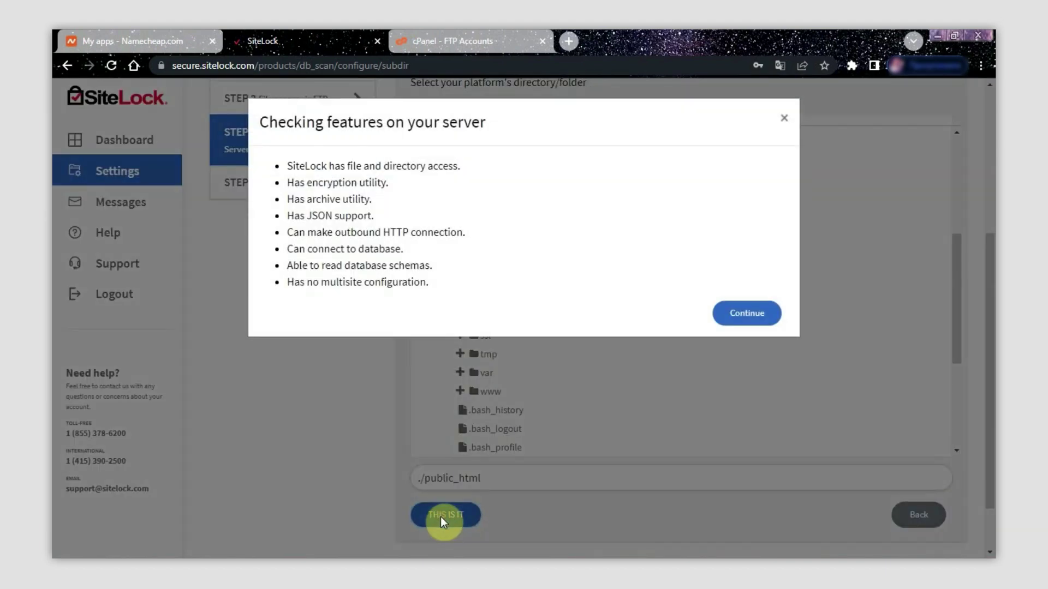
{"action": "left_click", "coordinate": [733, 319]}
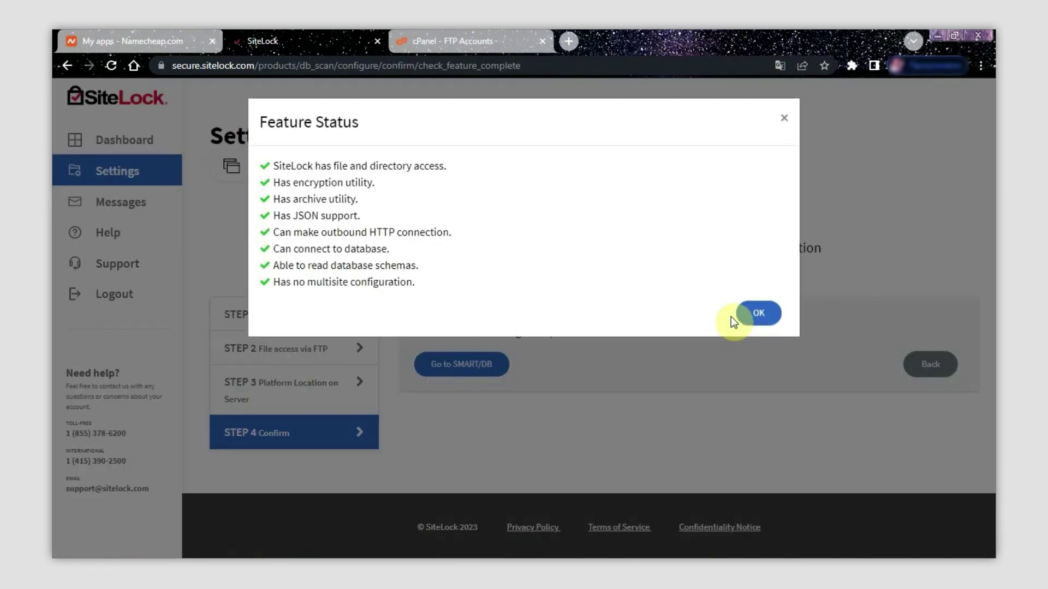
{"action": "left_click", "coordinate": [748, 321]}
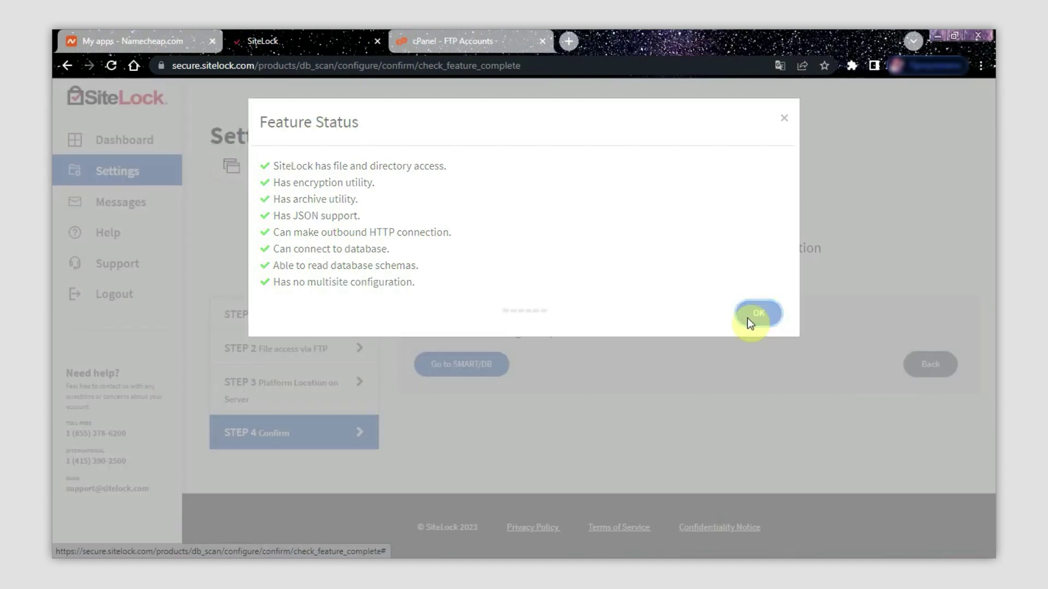